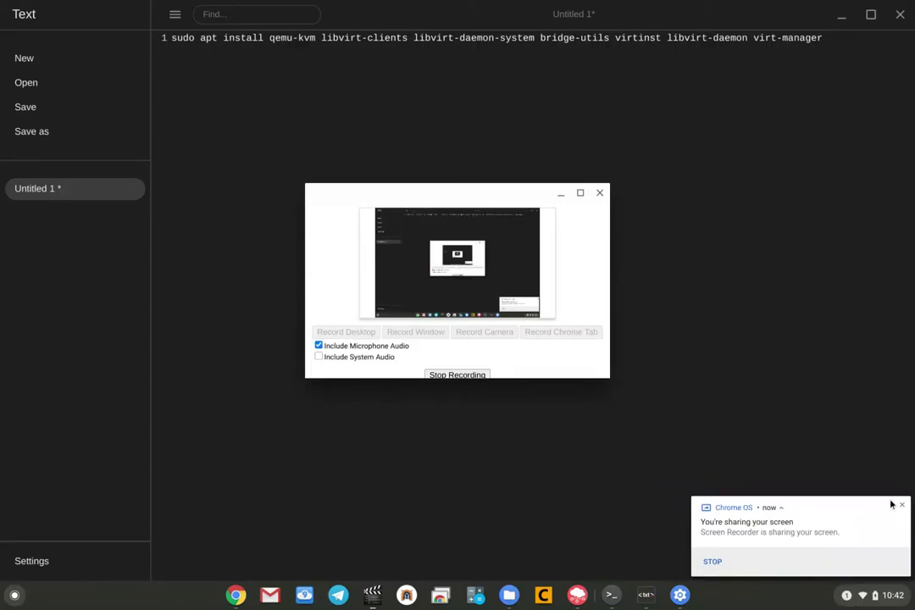
Step: Clear the sharing notice and recorder, then review the Linux (Beta) environment settings
left_click(903, 507)
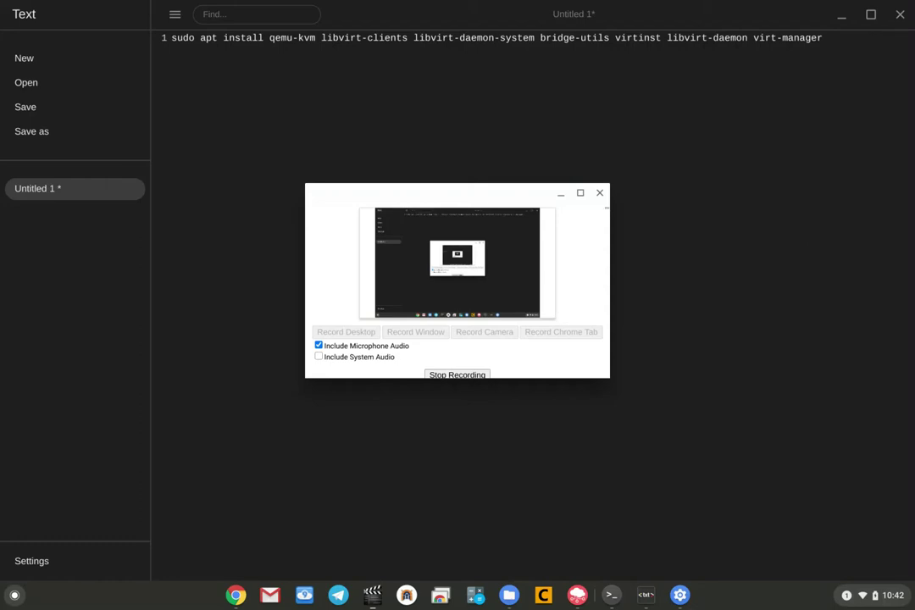
left_click(558, 193)
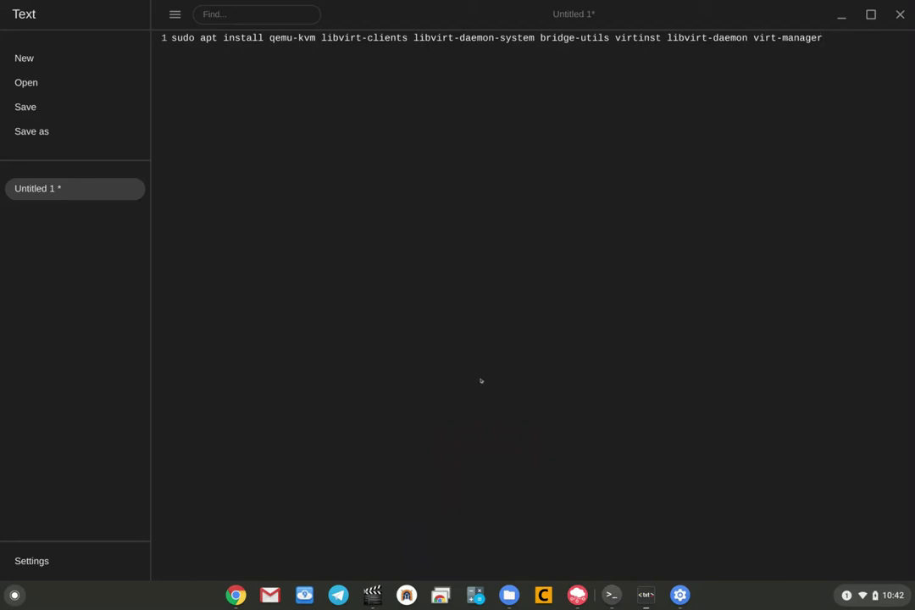
left_click(868, 595)
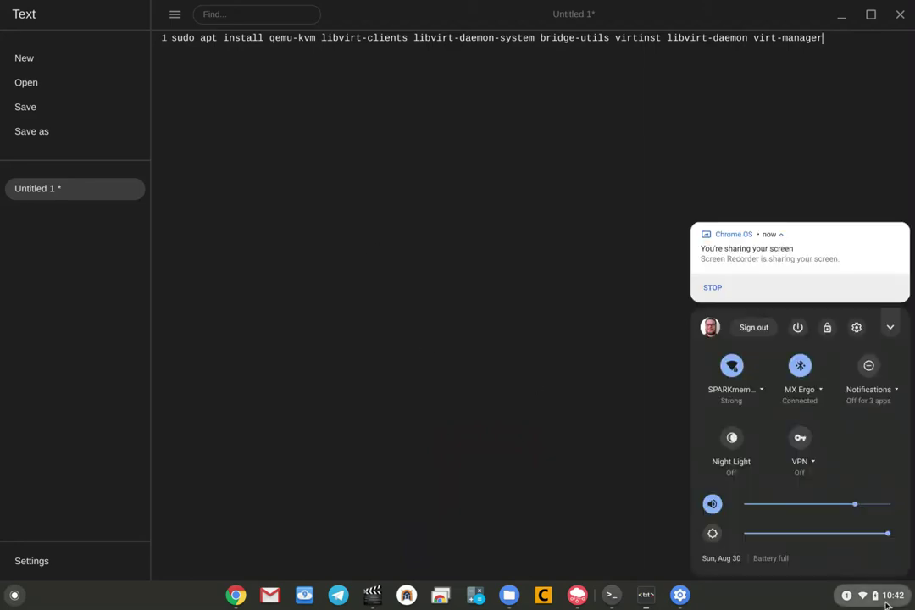
left_click(855, 328)
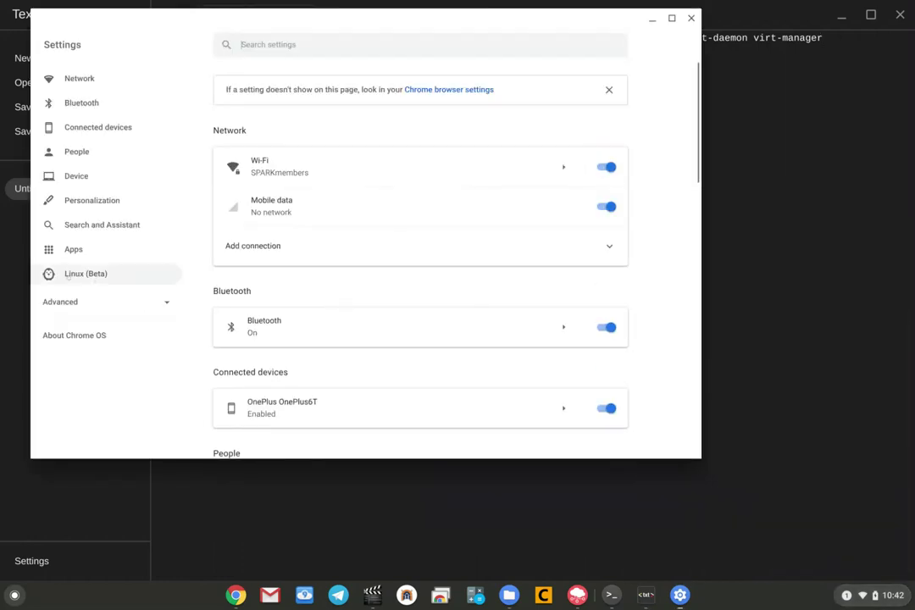
left_click(142, 272)
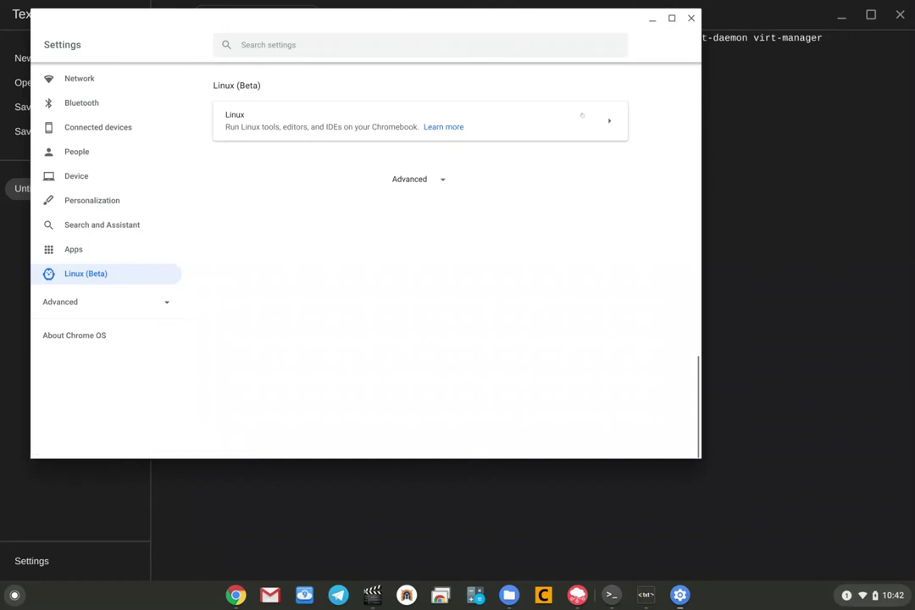
left_click(582, 116)
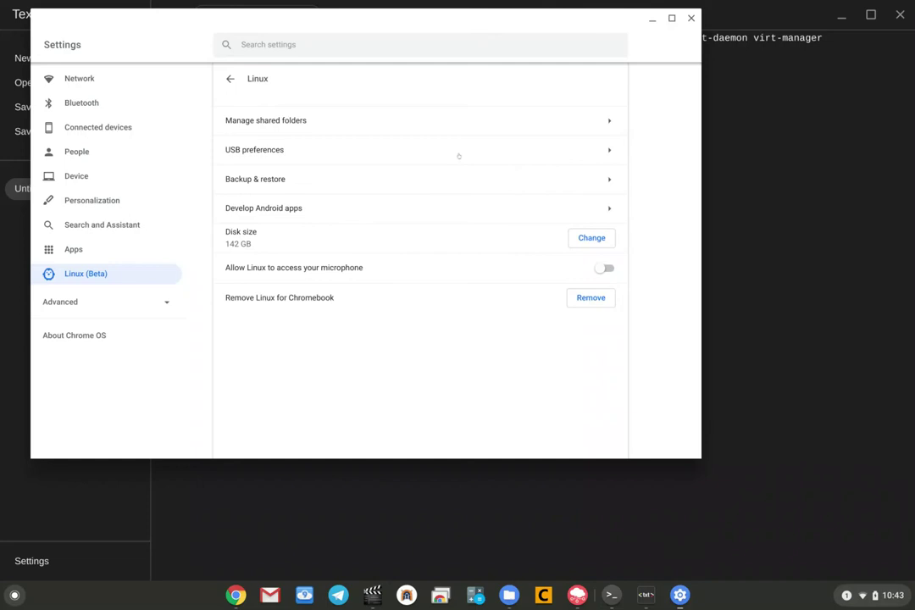
left_click(658, 19)
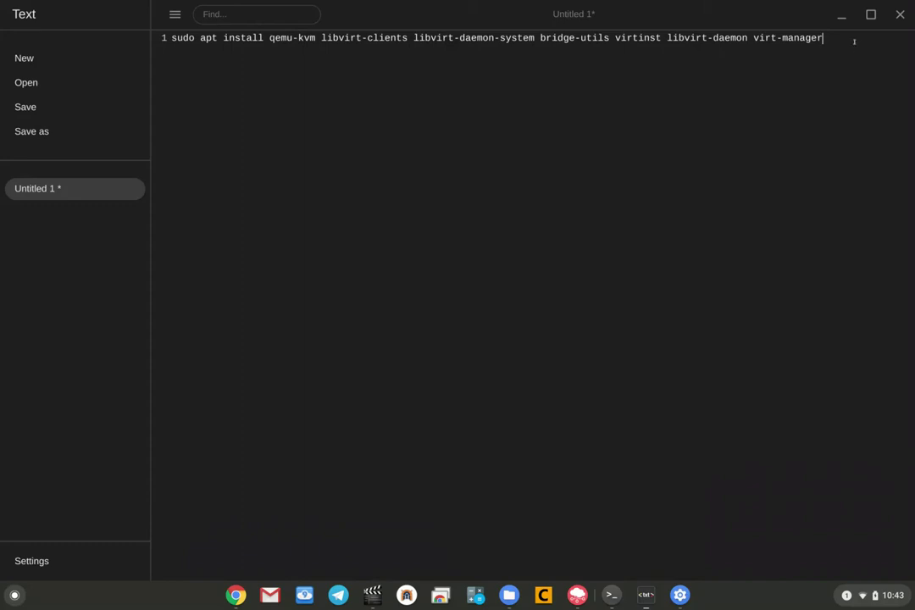
Step: Select the whole apt install command for qemu-kvm, libvirt and virt-manager in Text and copy it
left_click_drag(854, 38, 144, 47)
left_click_drag(876, 50, 36, 11)
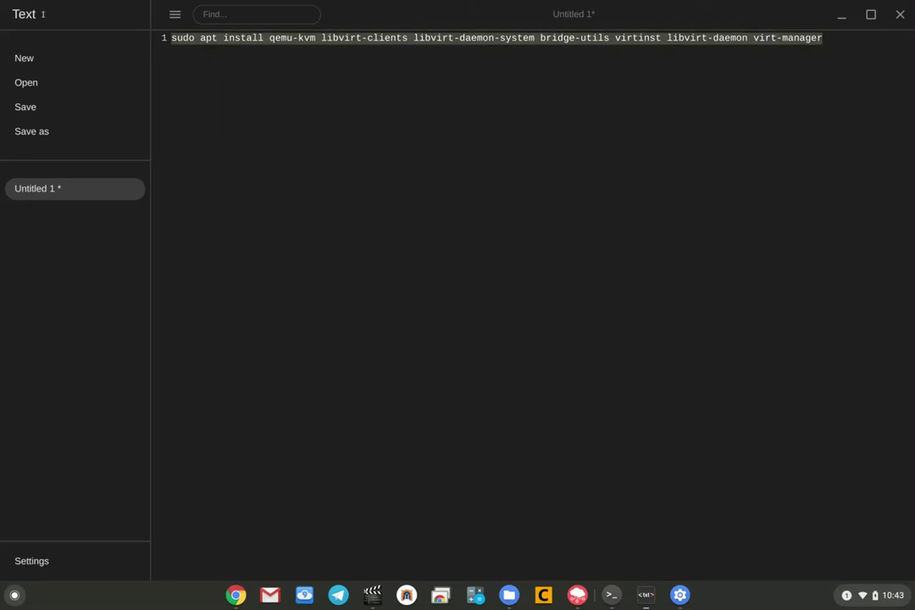
right_click(231, 33)
left_click(285, 135)
right_click(693, 38)
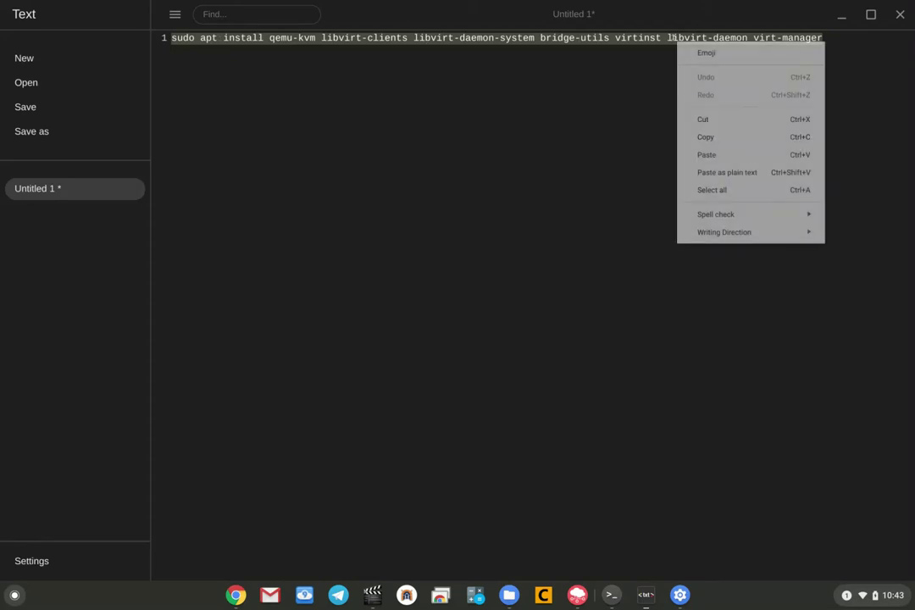
left_click(705, 136)
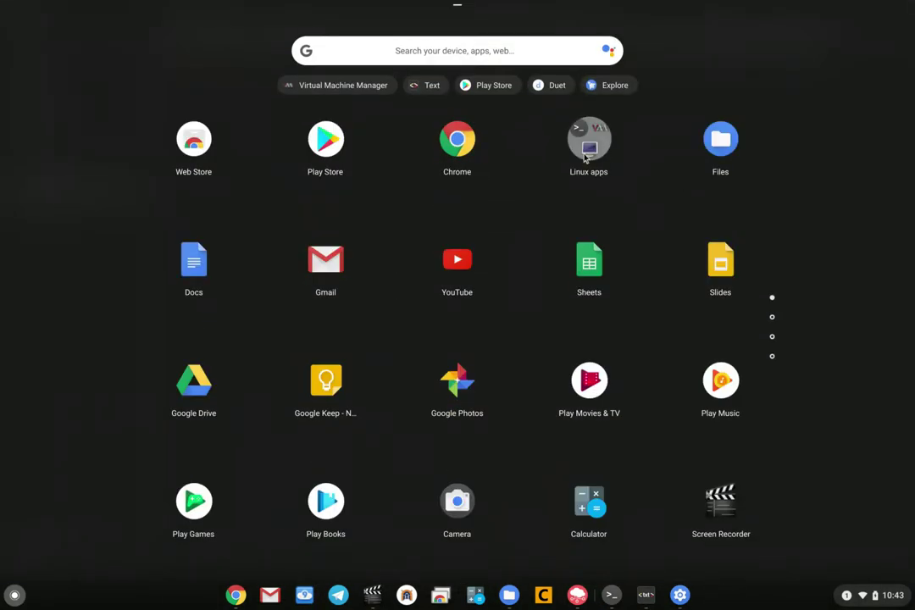
Step: Run the pasted apt install command in the Linux Terminal; all packages are already newest (0 upgraded)
left_click(584, 168)
left_click(550, 105)
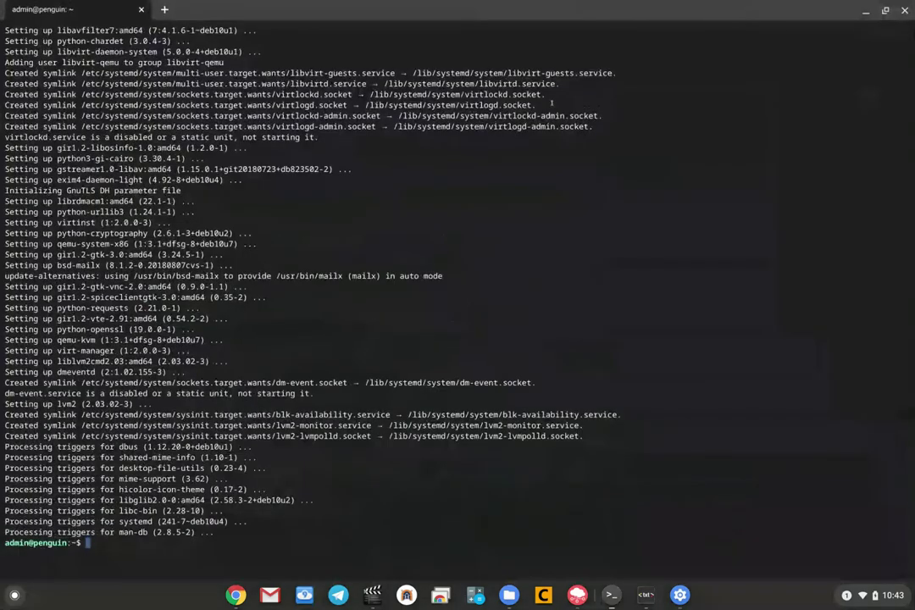
key("ctrl+shift+v")
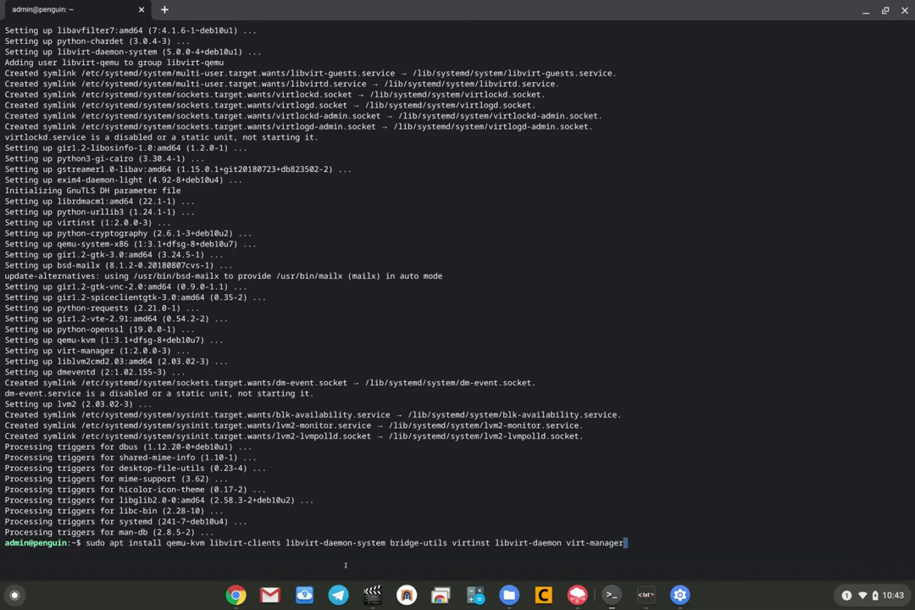
key("Return")
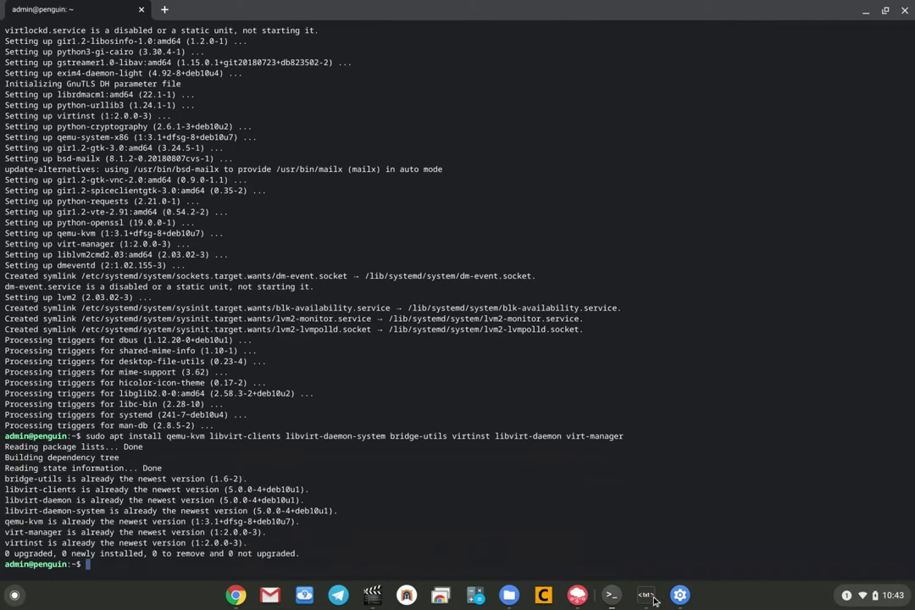
Step: Launch Virtual Machine Manager from the launcher's Linux apps folder
left_click(14, 595)
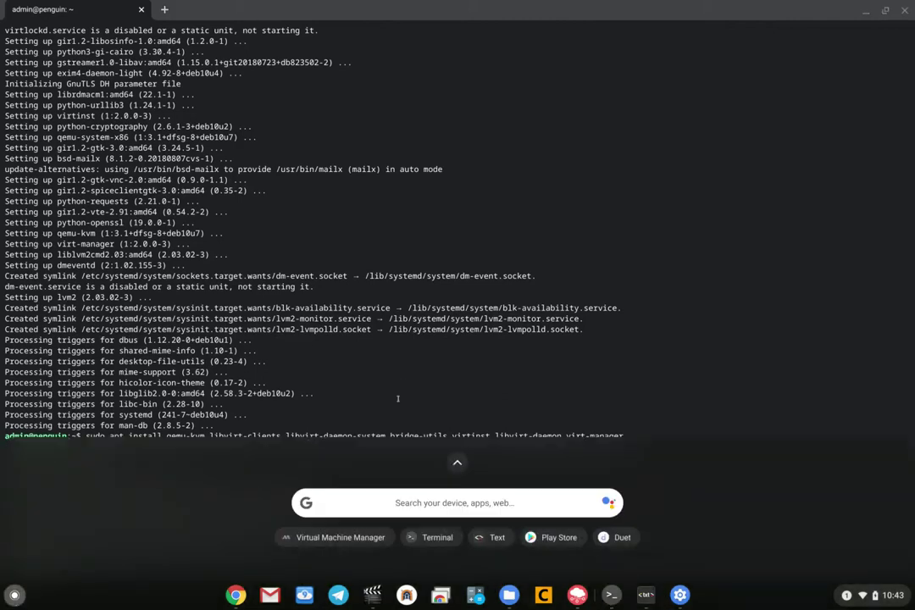
left_click(456, 468)
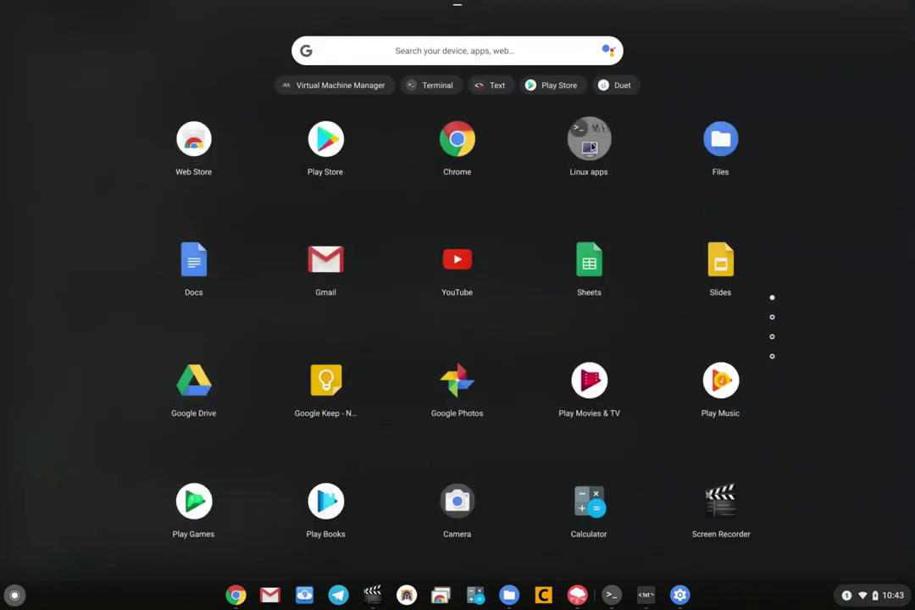
left_click(590, 141)
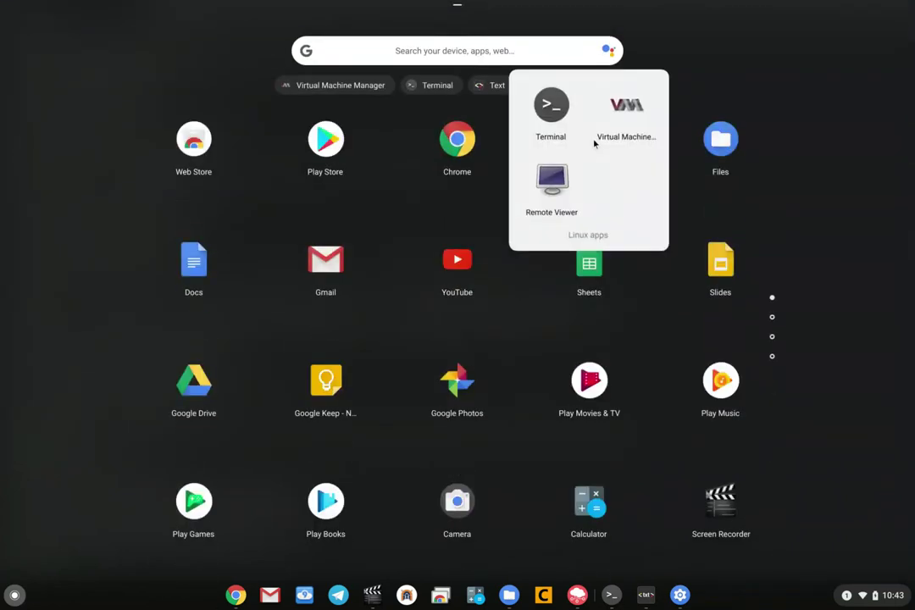
left_click(630, 113)
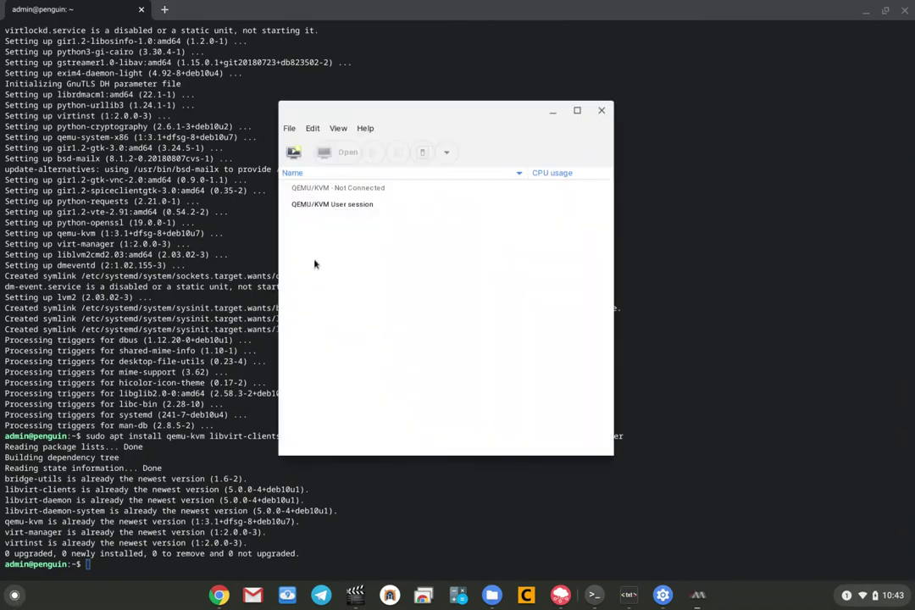
Step: Disconnect and delete the QEMU/KVM User session connection, then move the window up and left
left_click(289, 129)
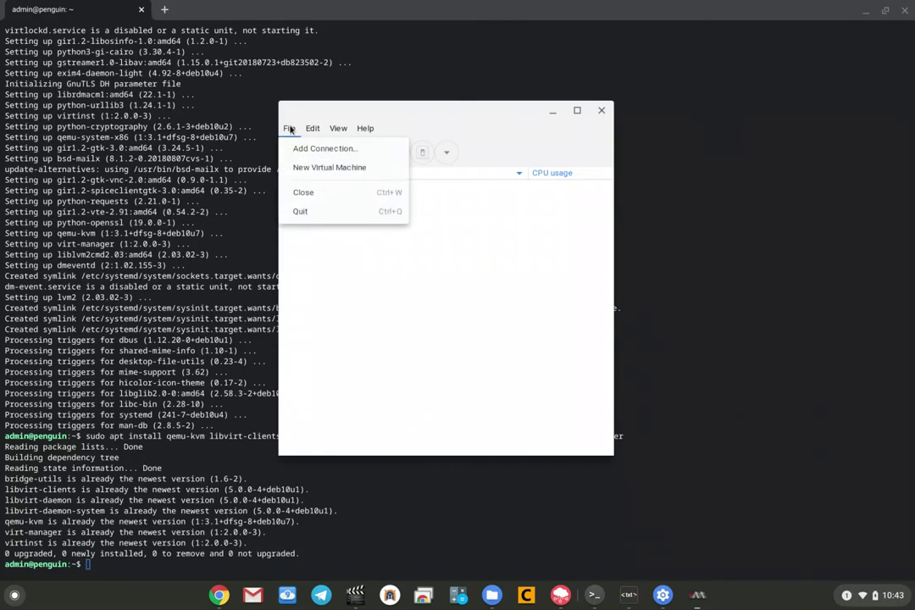
left_click(289, 129)
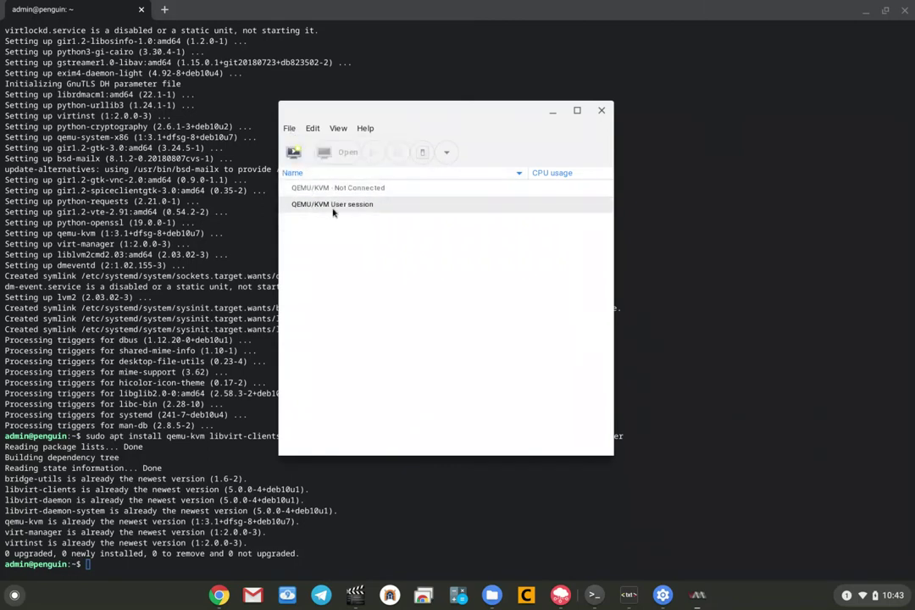
right_click(358, 209)
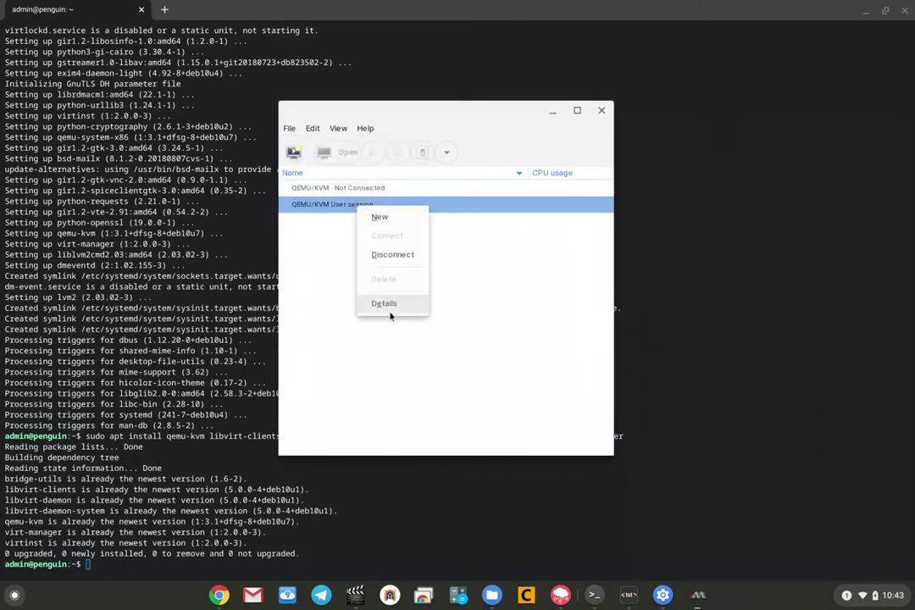
left_click(408, 256)
right_click(351, 212)
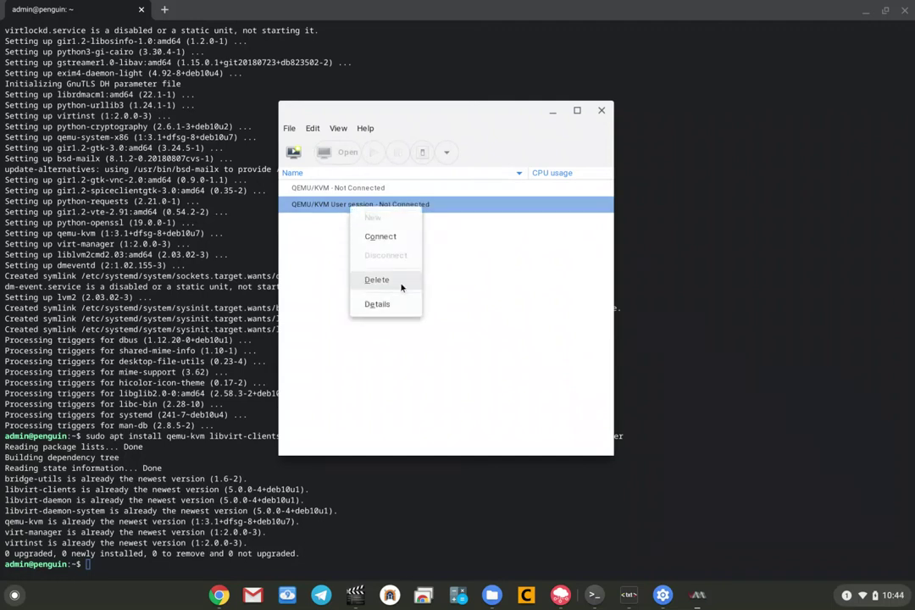
left_click(402, 284)
left_click(470, 306)
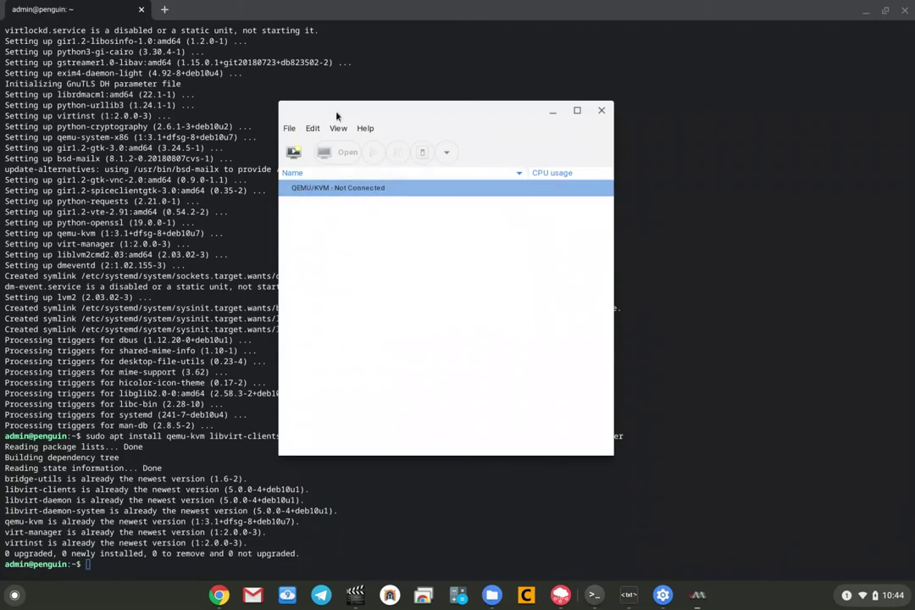
left_click_drag(337, 116, 292, 84)
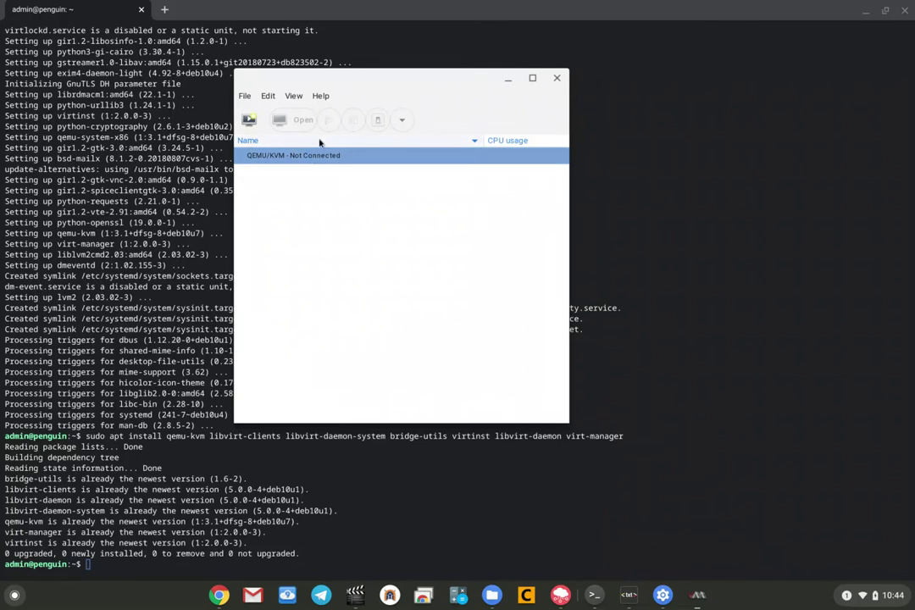
Step: Add a new connection with the QEMU/KVM user session hypervisor
left_click(251, 98)
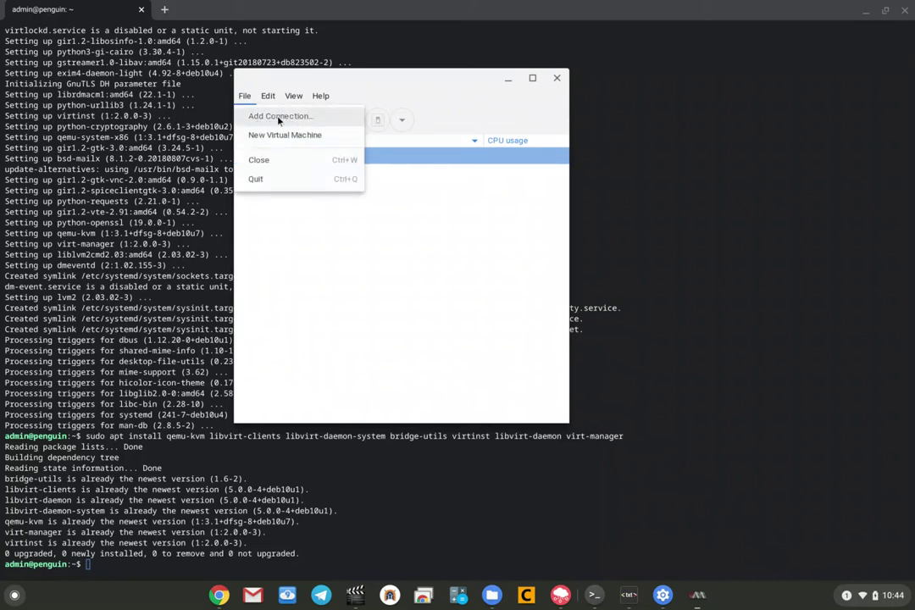
left_click(278, 117)
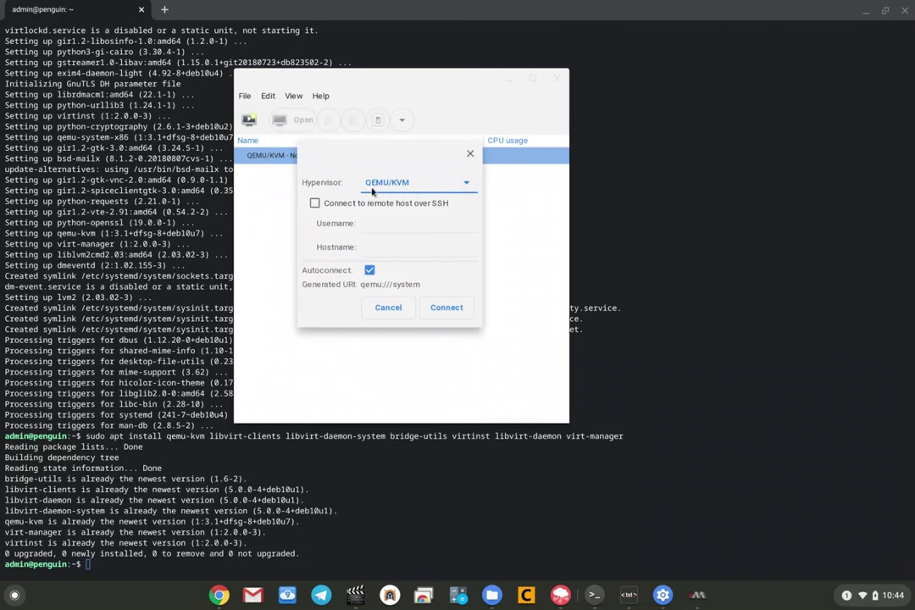
left_click(466, 183)
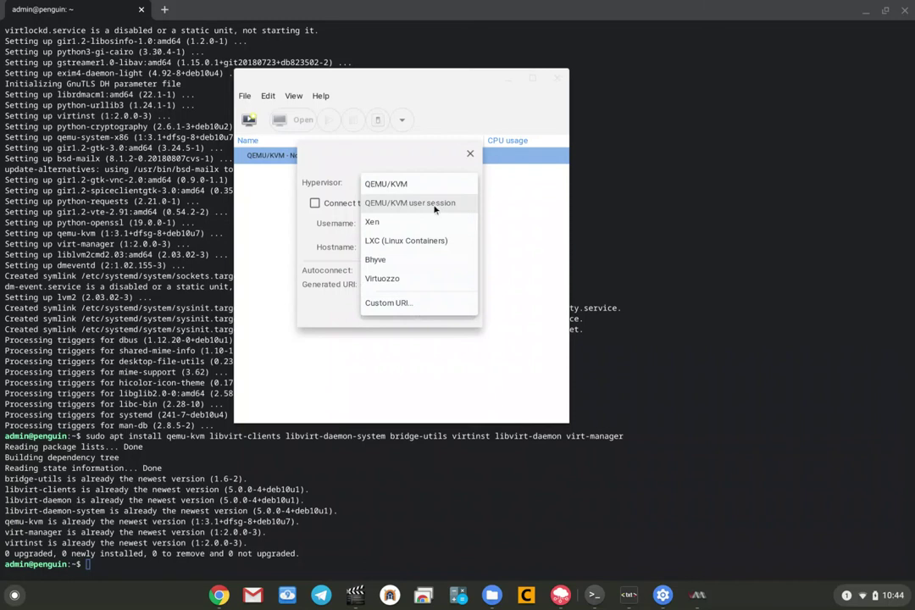
left_click(434, 209)
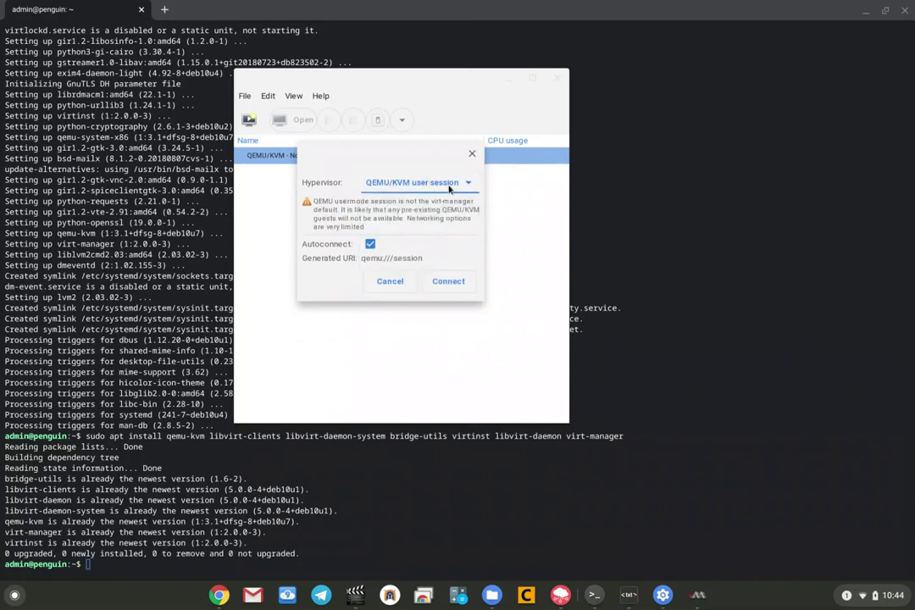
left_click(458, 284)
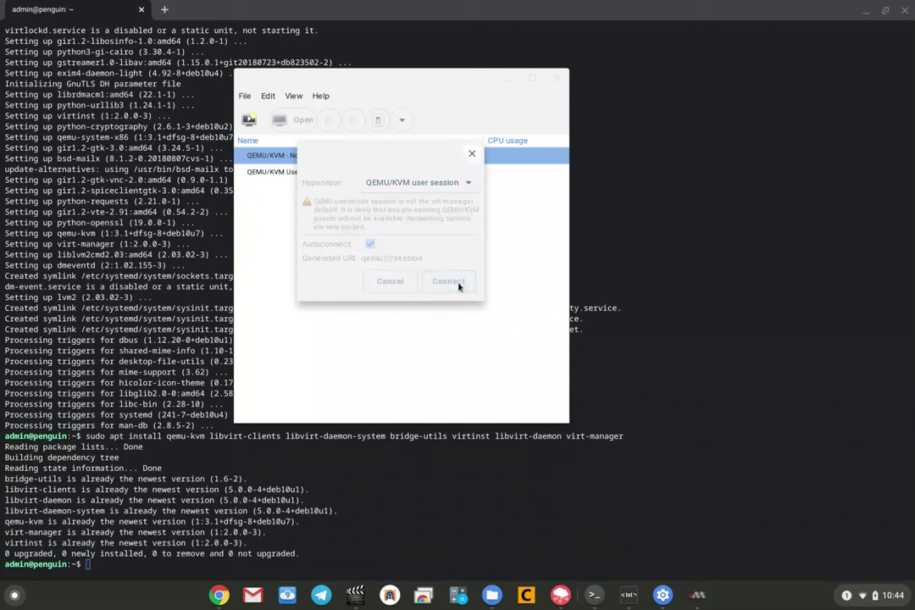
Step: Get the QEMU/KVM User session (qemu:///session) connected, closing the wizard and details windows
left_click(300, 173)
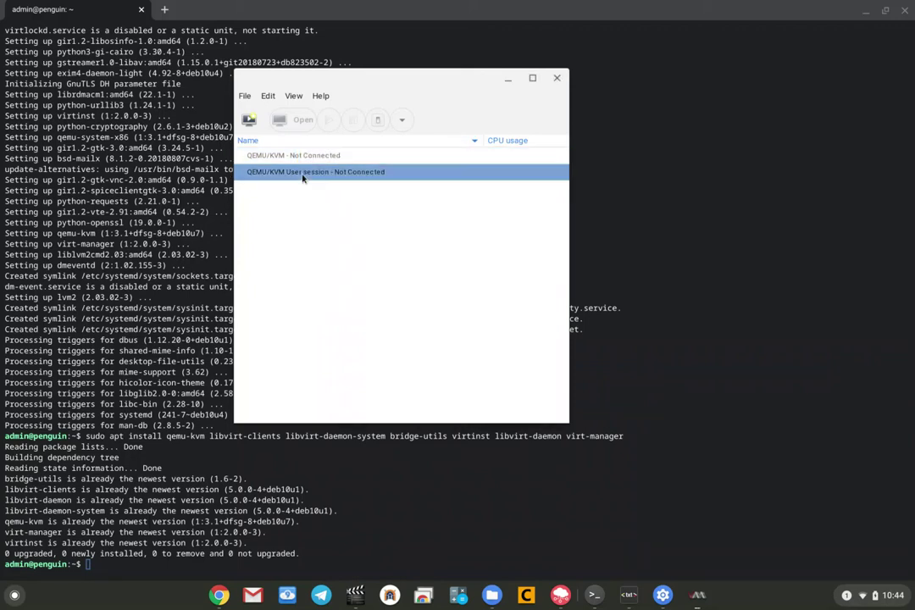
left_click(249, 119)
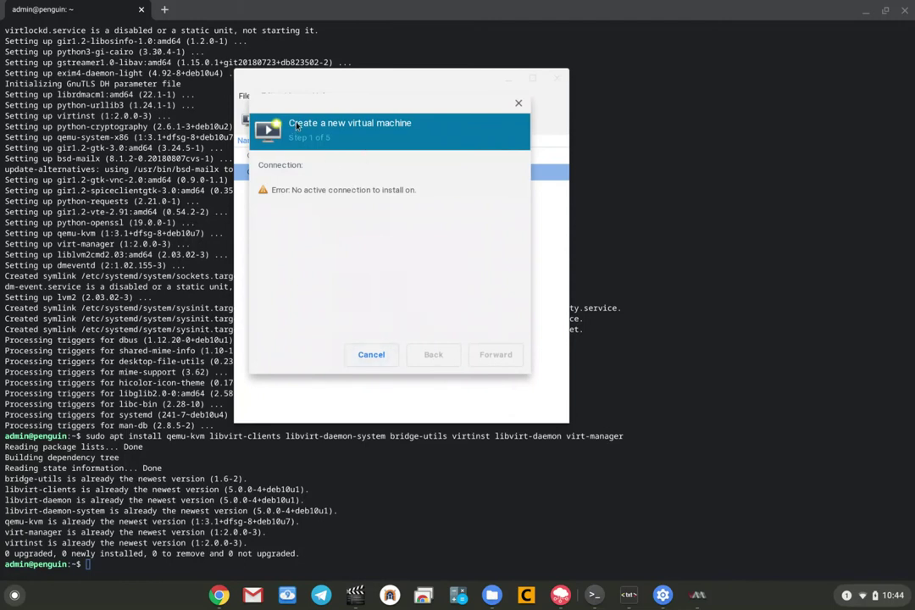
left_click(518, 102)
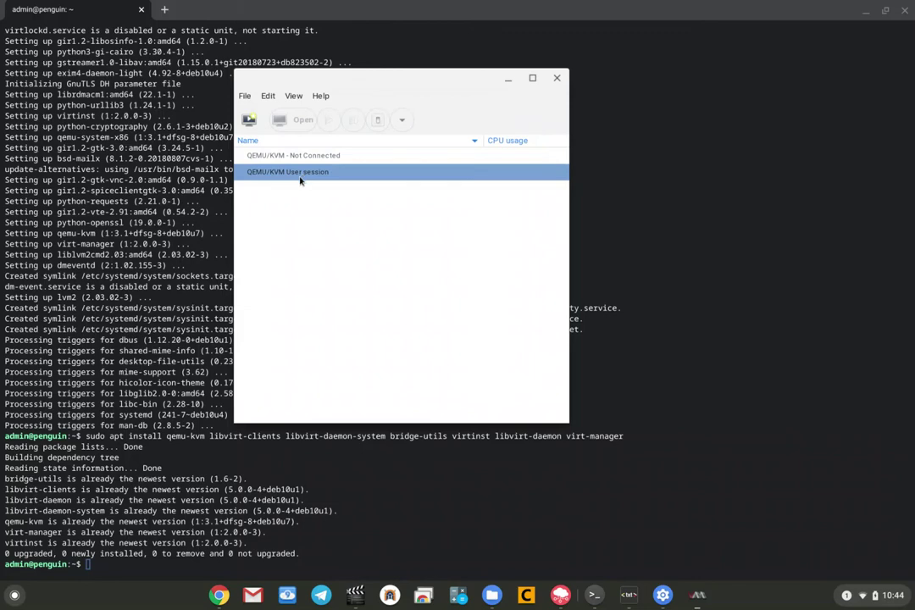
double_click(296, 178)
double_click(286, 178)
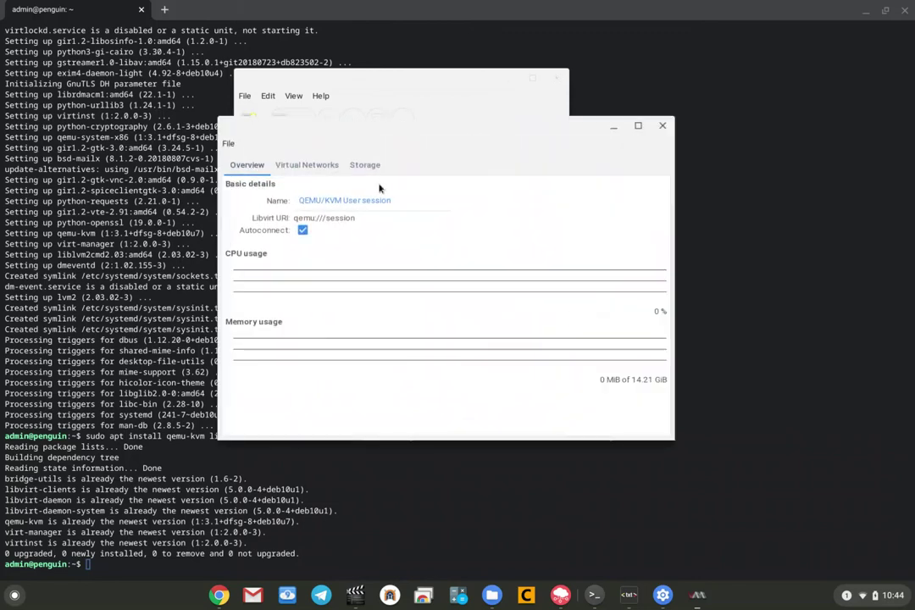
left_click(666, 131)
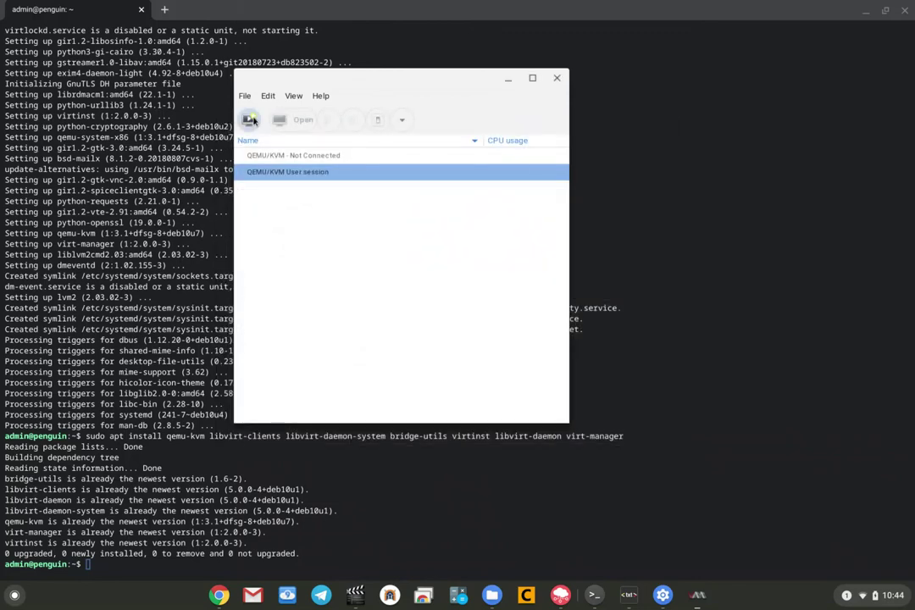
Step: Start a new VM from local install media using Win10_2004_English_x64.iso
left_click(248, 119)
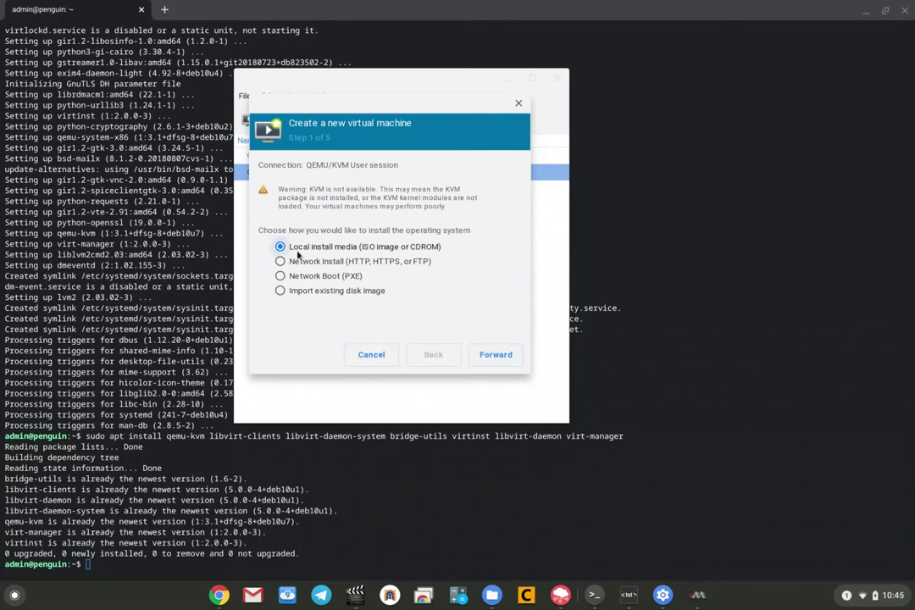
left_click(501, 359)
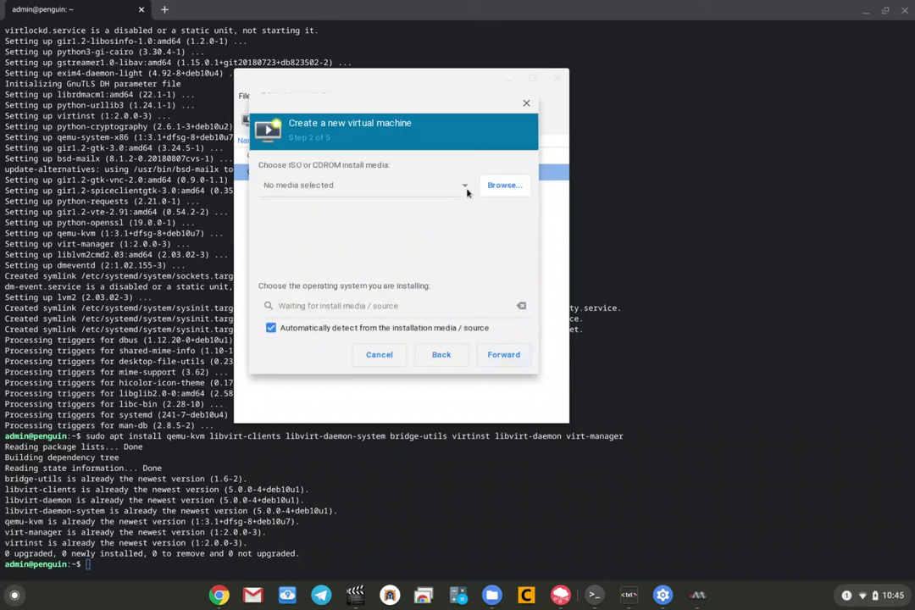
left_click(505, 186)
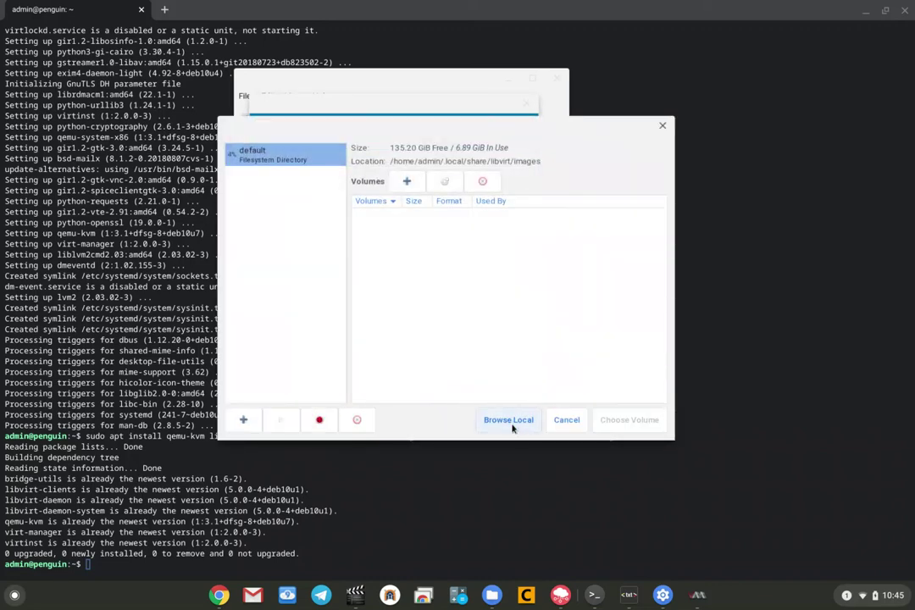
left_click(509, 420)
left_click(295, 95)
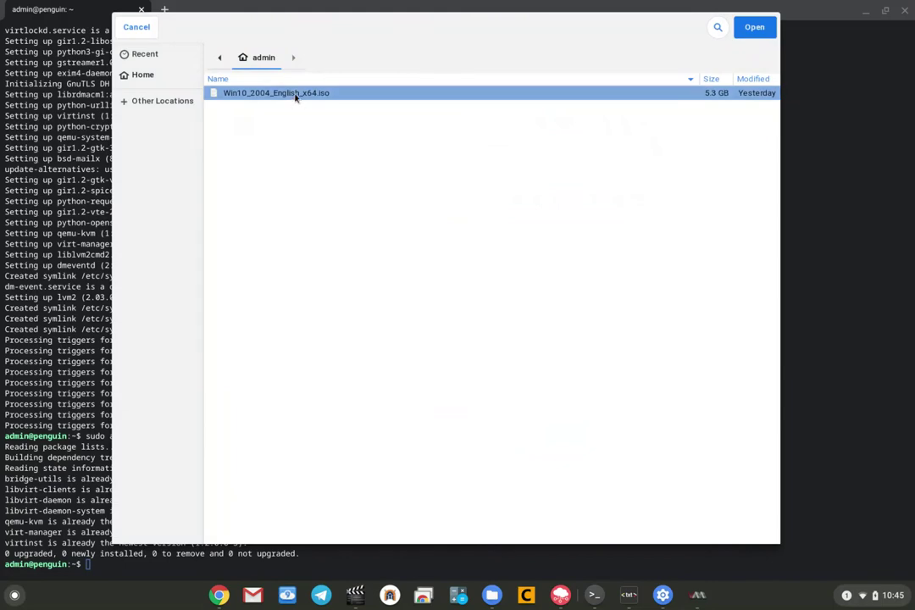
double_click(240, 94)
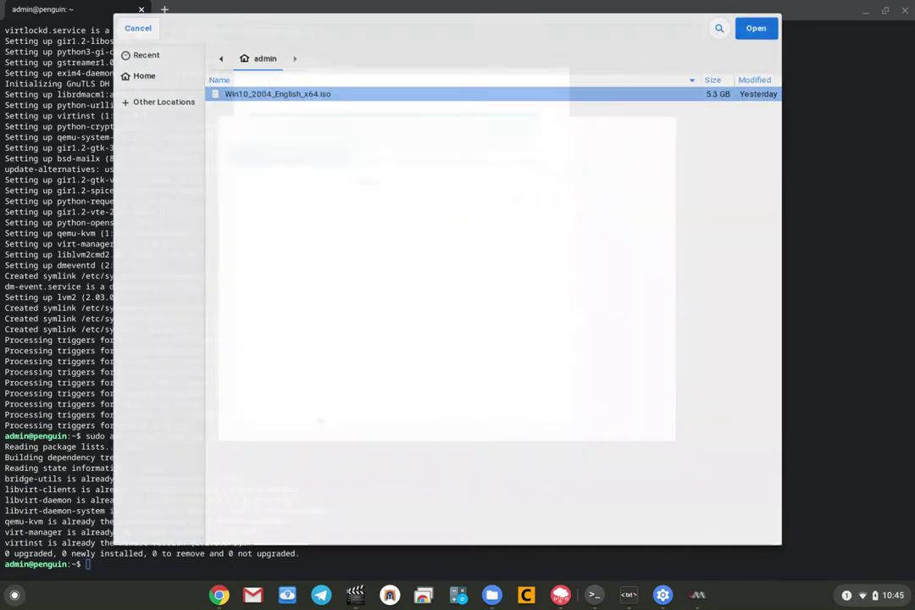
Step: Keep 4096 MiB memory, 1 CPU and a 40 GiB disk image
left_click(504, 354)
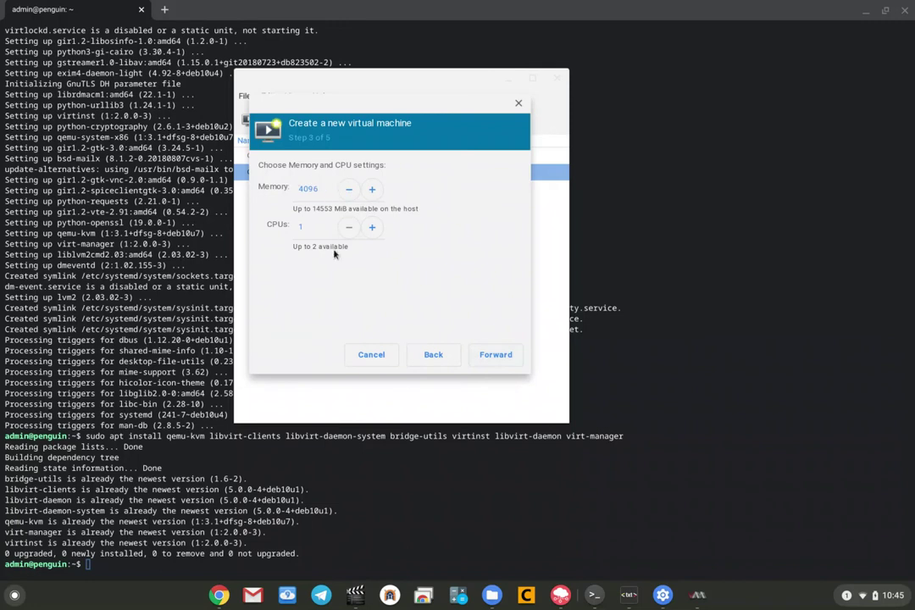
left_click(508, 361)
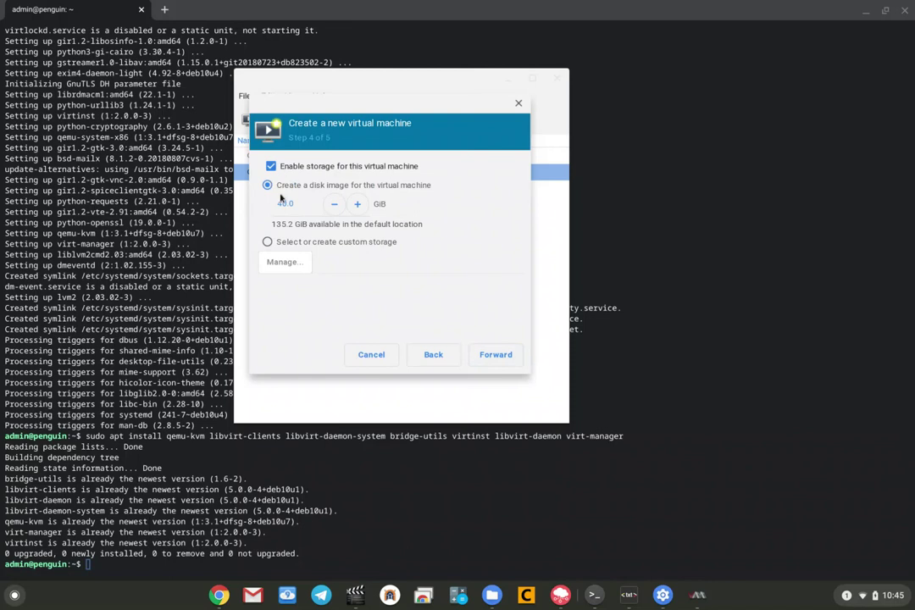
left_click(505, 364)
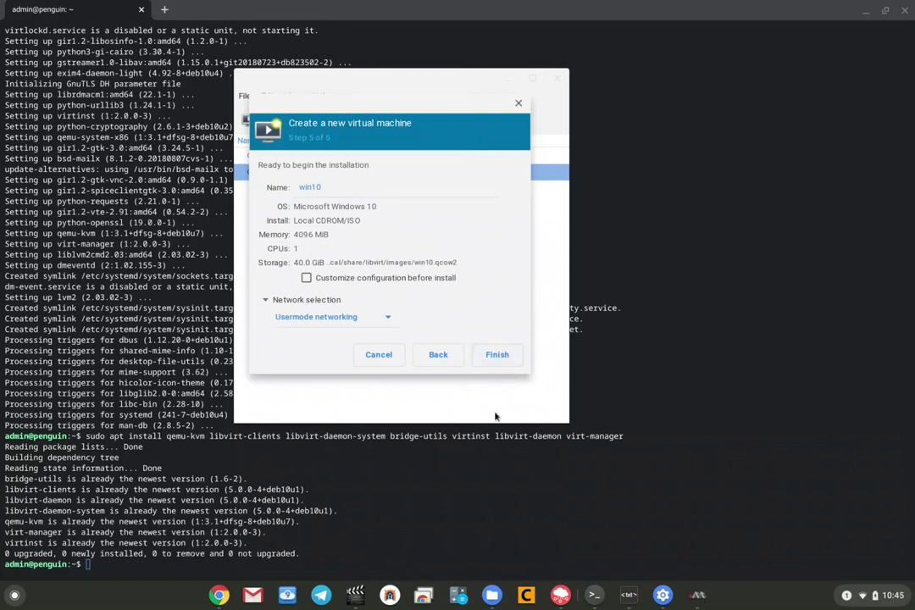
Step: Finish the wizard so the win10 VM is created and its win10.qcow2 disk allocated
left_click(503, 362)
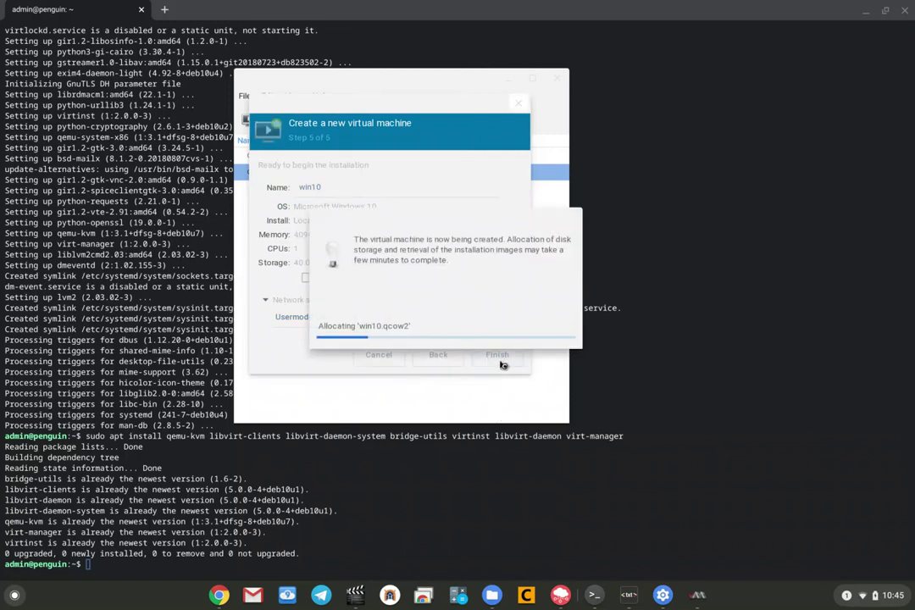